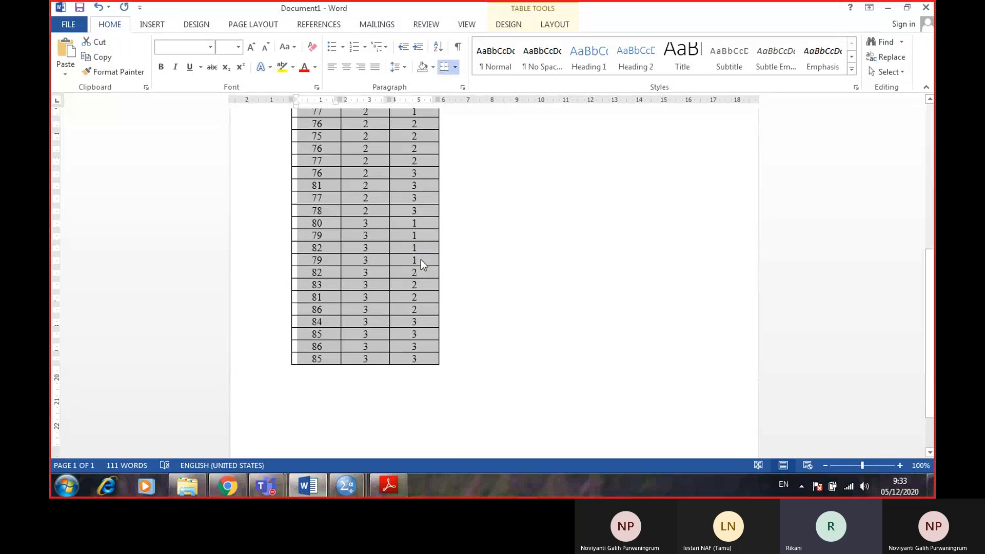
Step: Copy all data rows of the Nilai, Jurusan and Kelas table, leaving out the header row
scroll(420, 260, "up", 10)
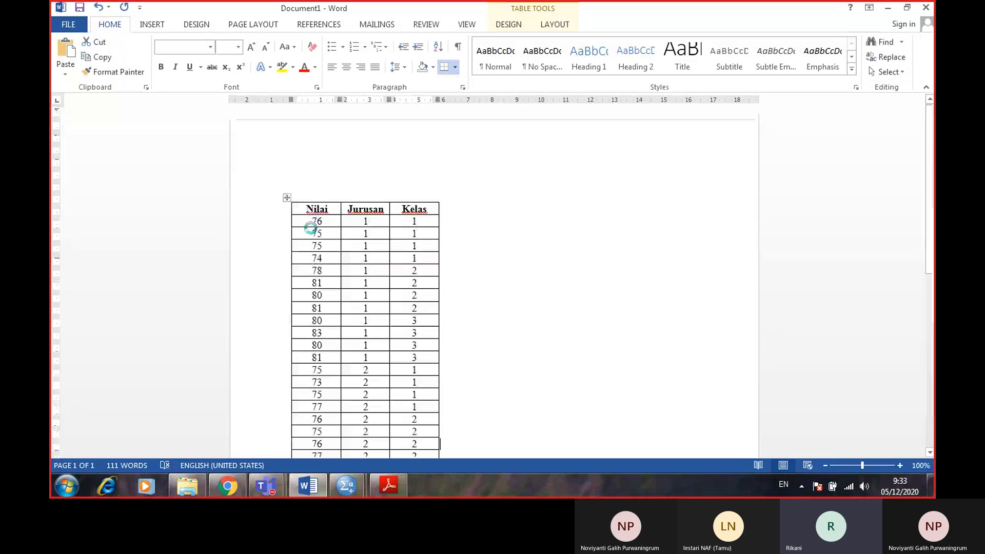
scroll(314, 233, "down", 3)
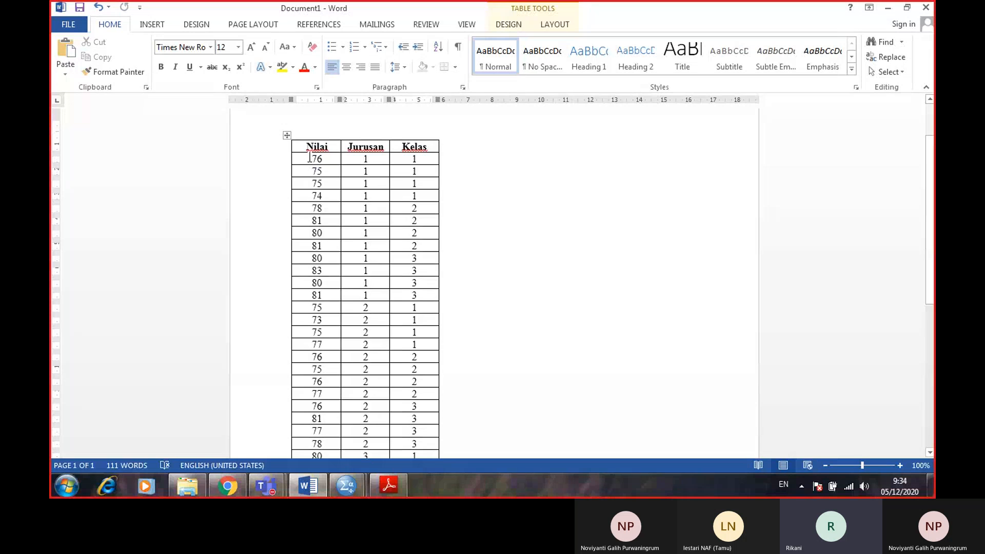
left_click_drag(309, 158, 415, 294)
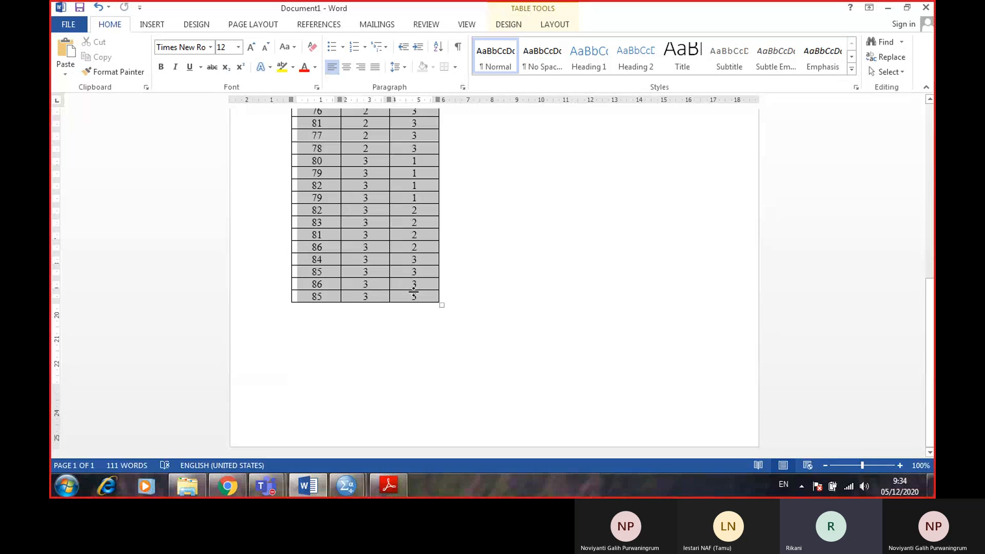
right_click(414, 292)
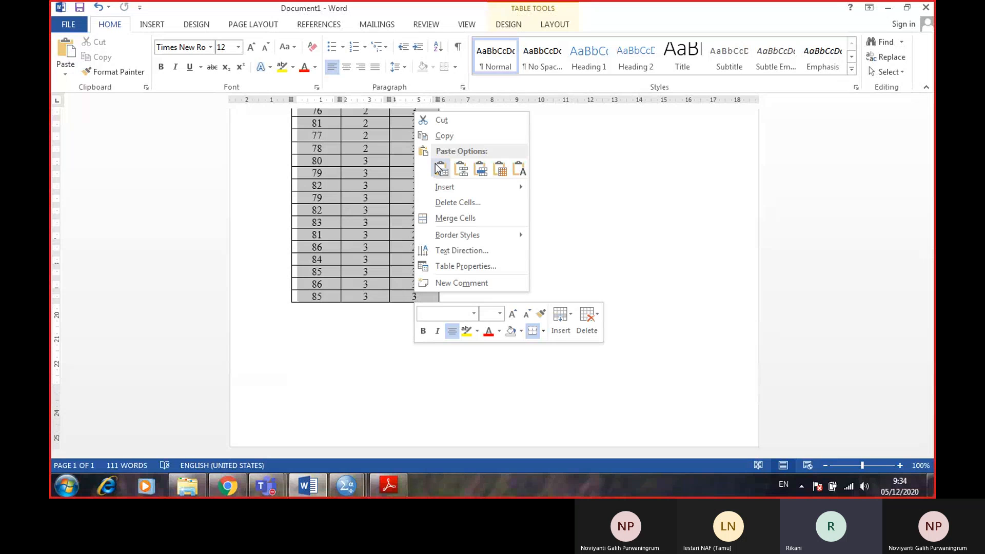
Step: Switch to the SPSS Data Editor and paste the copied data into the empty dataset, starting at the first cell
mouse_move(309, 482)
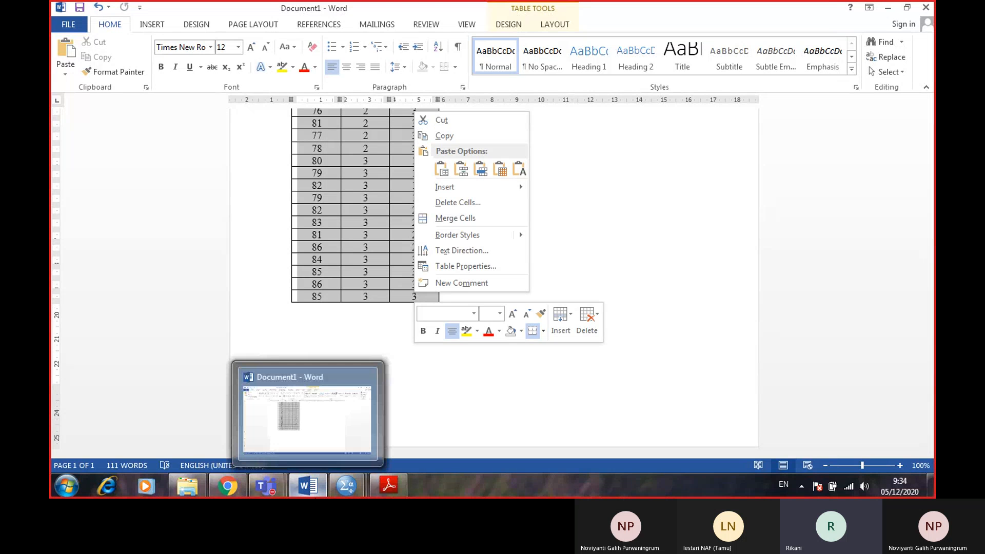
left_click(347, 485)
left_click(310, 439)
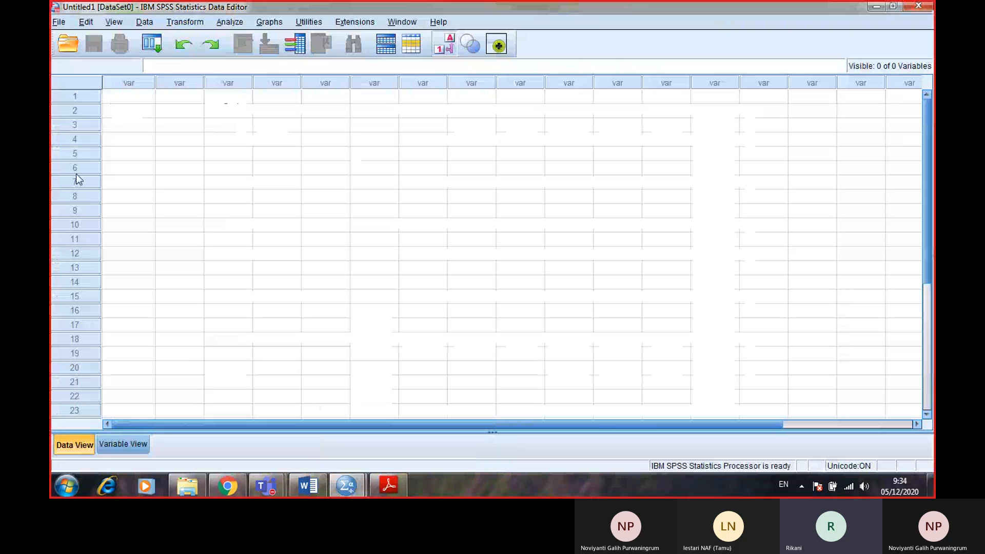
left_click(112, 97)
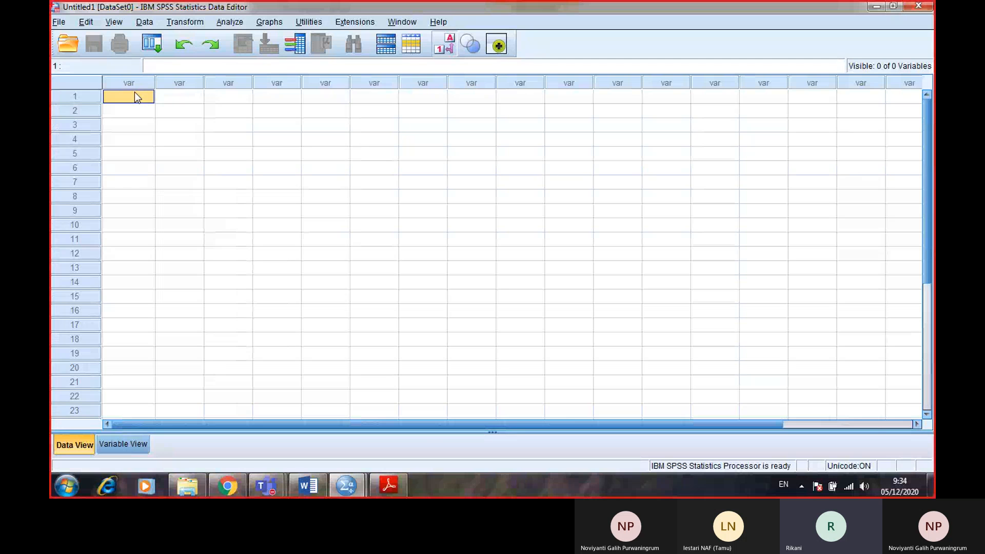
left_click(148, 43)
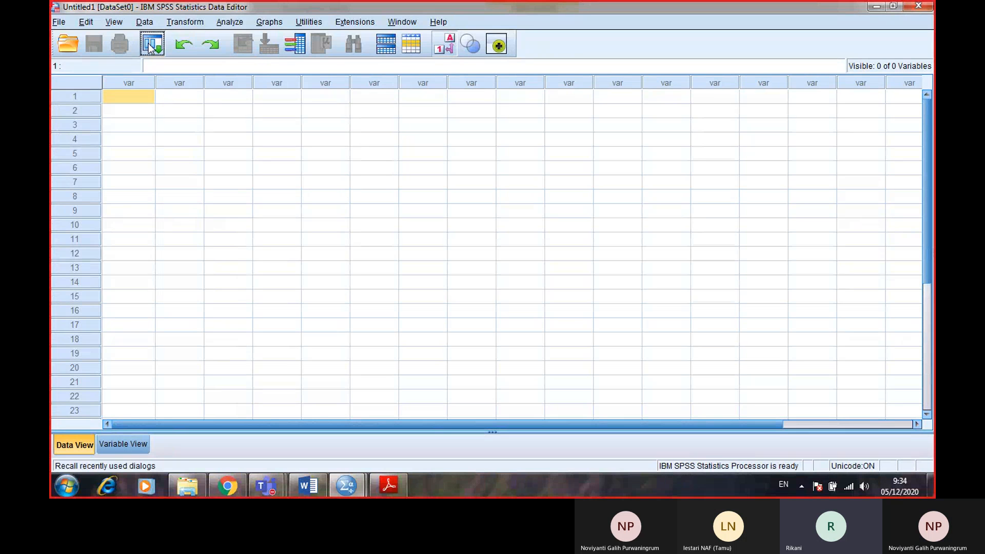
left_click(127, 100)
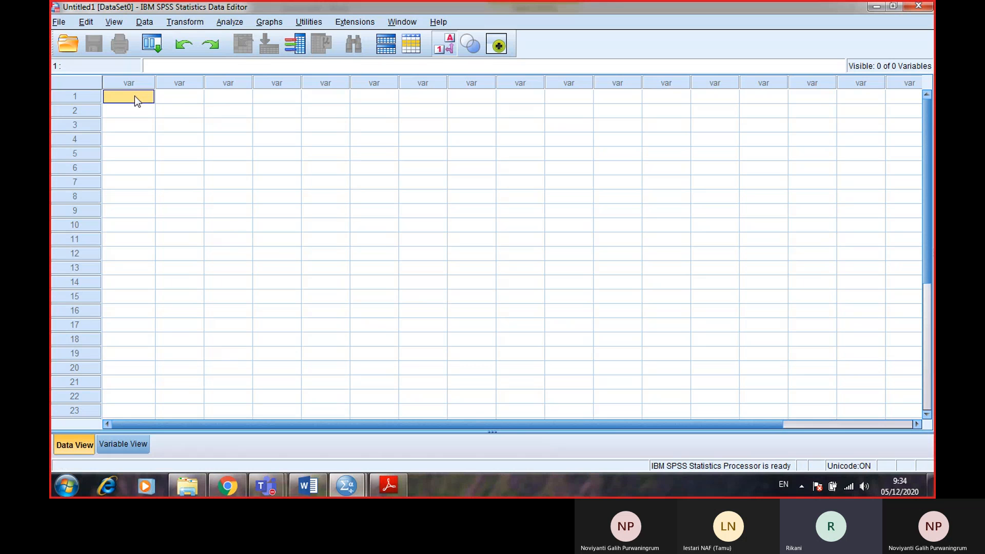
right_click(126, 96)
right_click(134, 95)
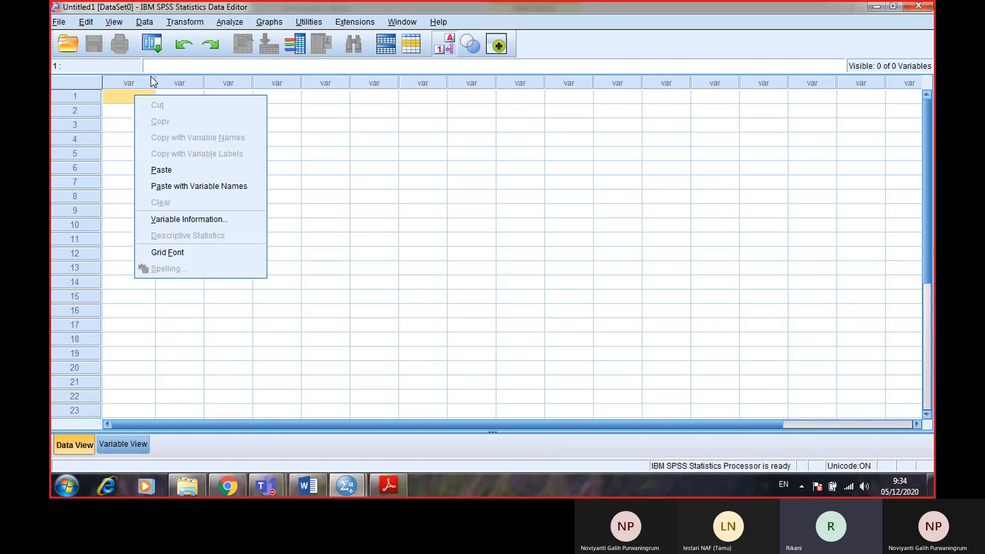
left_click(164, 170)
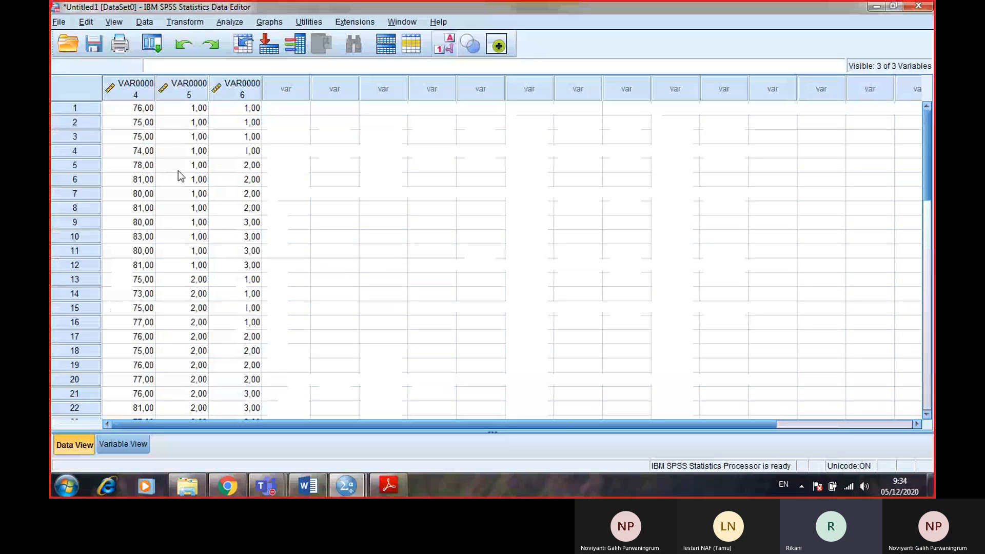
Step: Check the pasted cases down to the last row and show the variable definitions
scroll(178, 175, "down", 3)
scroll(177, 170, "down", 3)
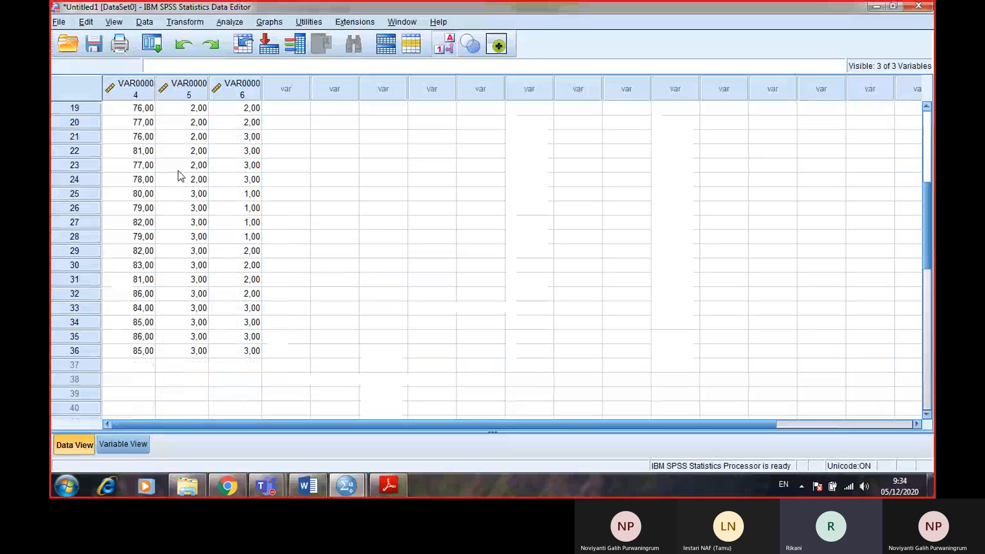
left_click(110, 447)
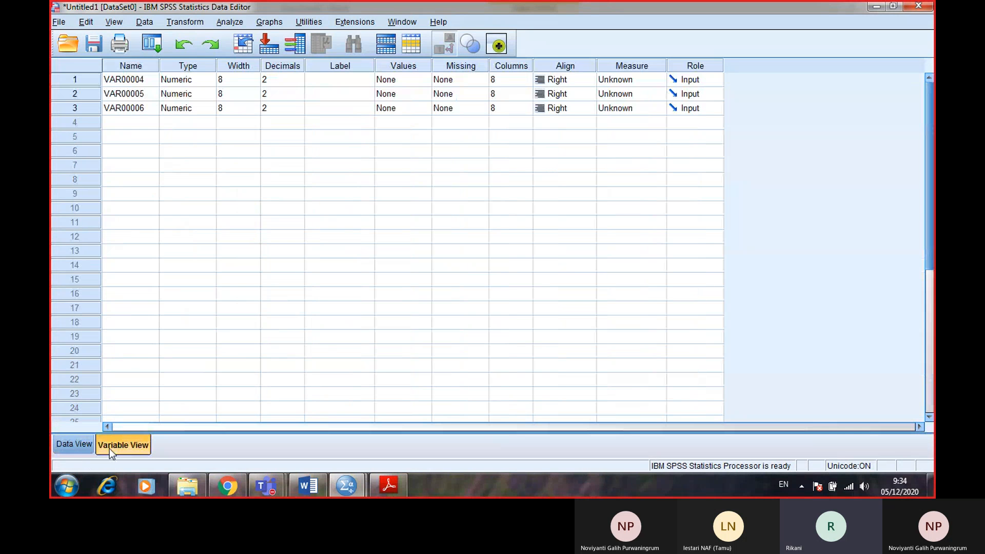
Step: Rename the first variable to Mahasiswa
left_click(134, 81)
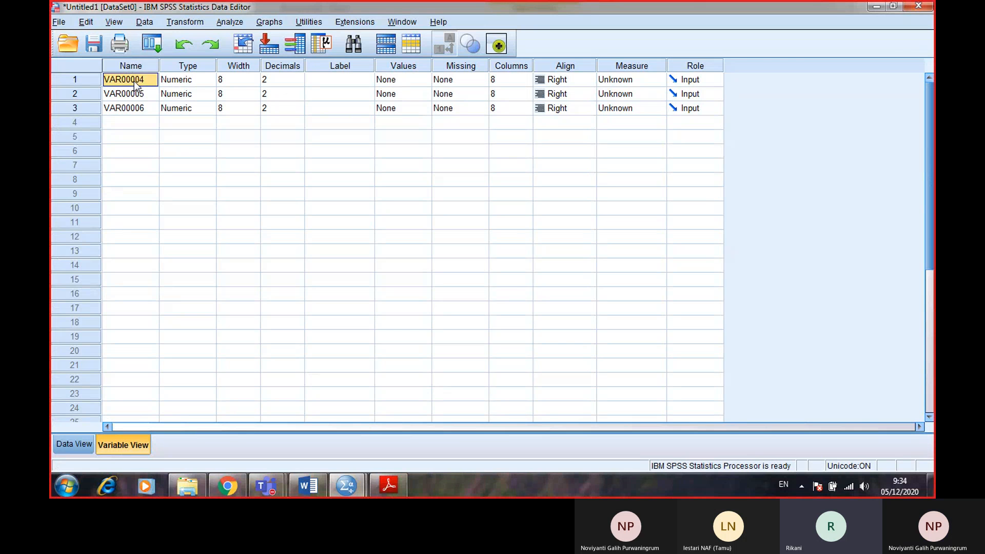
left_click(143, 81)
key("BackSpace")
key("BackSpace")
key("BackSpace")
key("BackSpace")
key("BackSpace")
key("BackSpace")
key("BackSpace")
key("BackSpace")
type("Mahasiswa")
left_click(148, 91)
key("BackSpace")
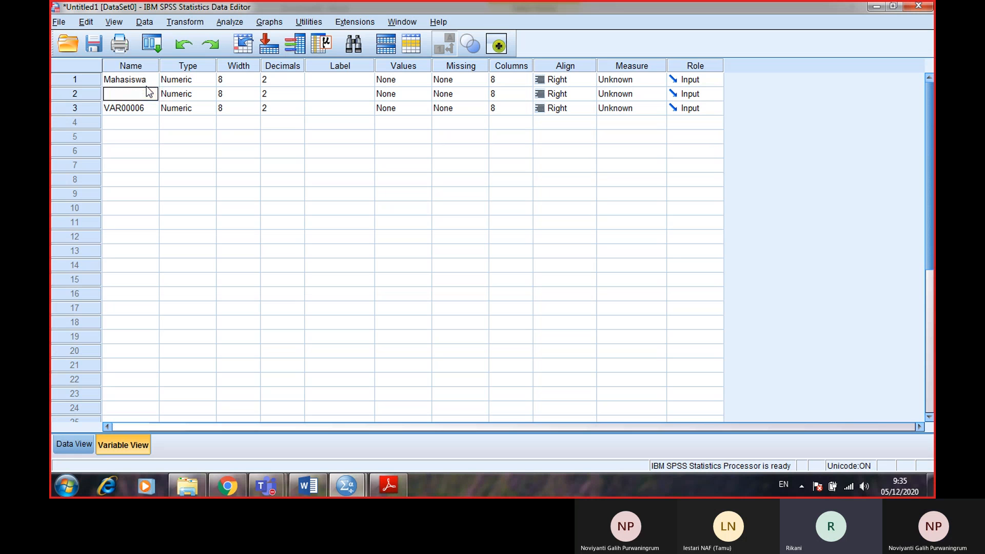
Step: Name the three variables Nilai, Jurusan and Kelas, in that order
left_click(147, 85)
key("BackSpace")
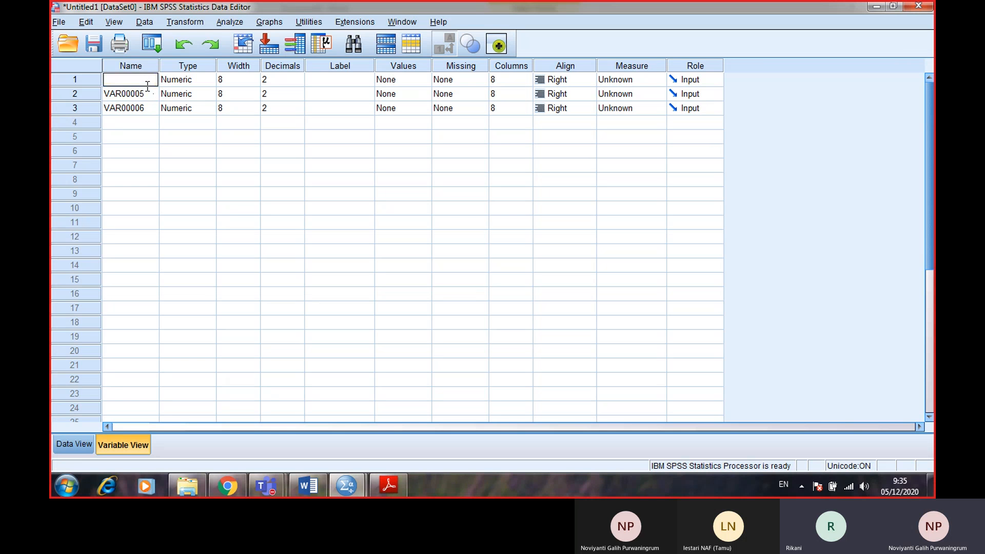
type("Nilai")
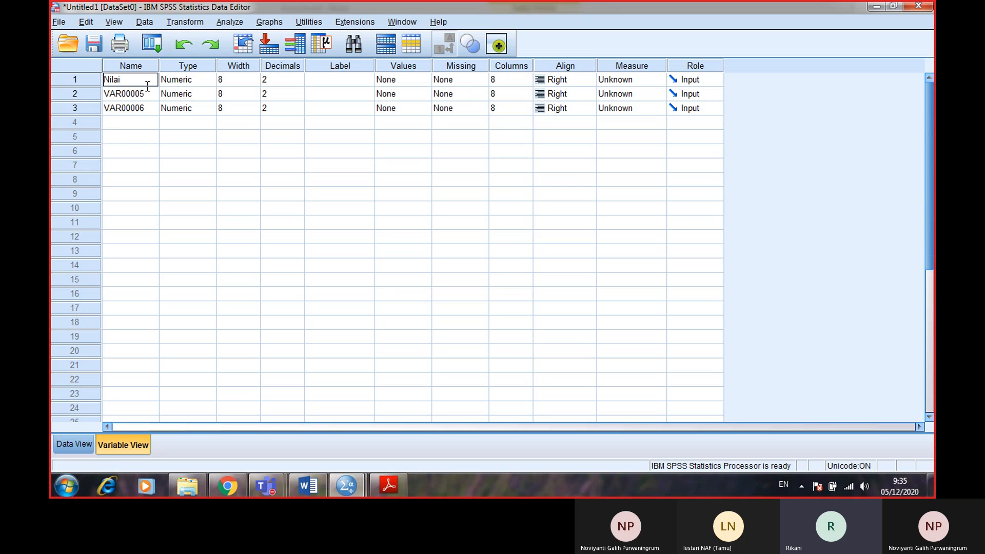
left_click(148, 93)
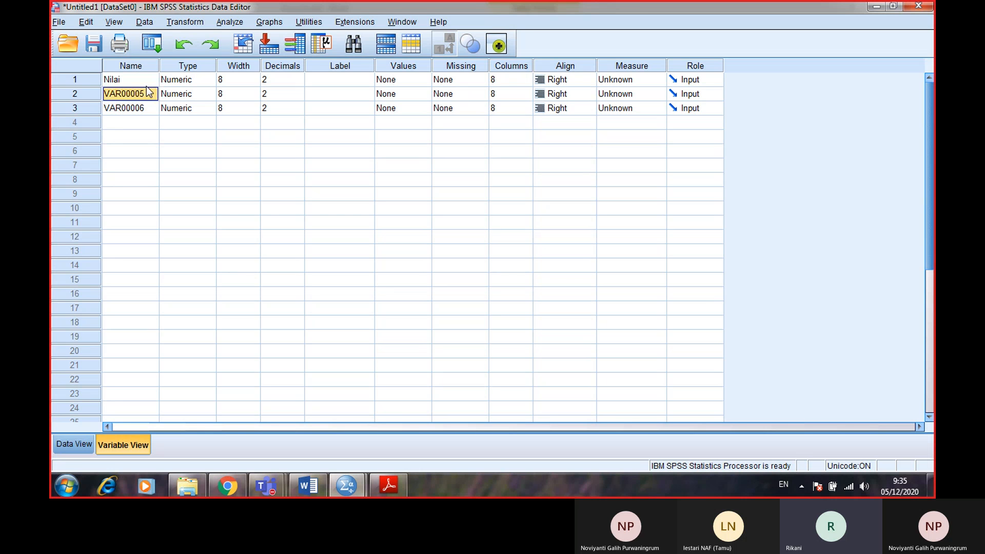
key("BackSpace")
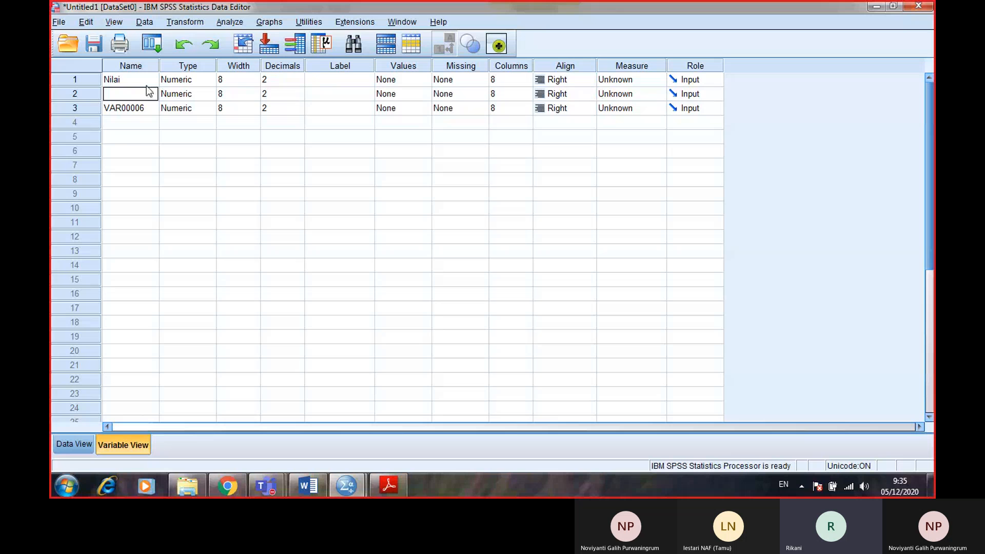
type("Jurusan")
left_click(148, 106)
key("BackSpace")
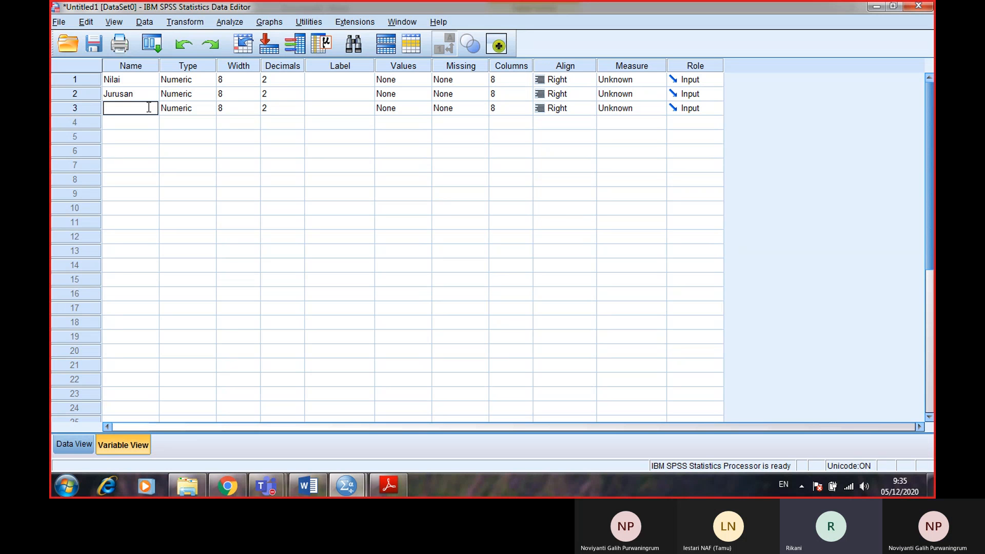
type("Kelas")
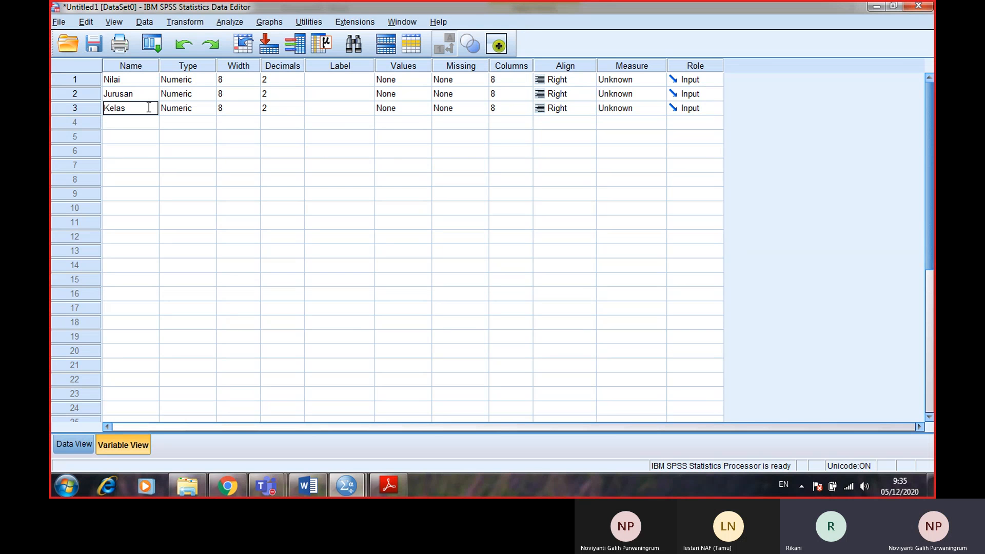
Step: Open the value labels of the Jurusan variable and add the label Akuntansi for value 1
left_click(402, 78)
left_click(410, 89)
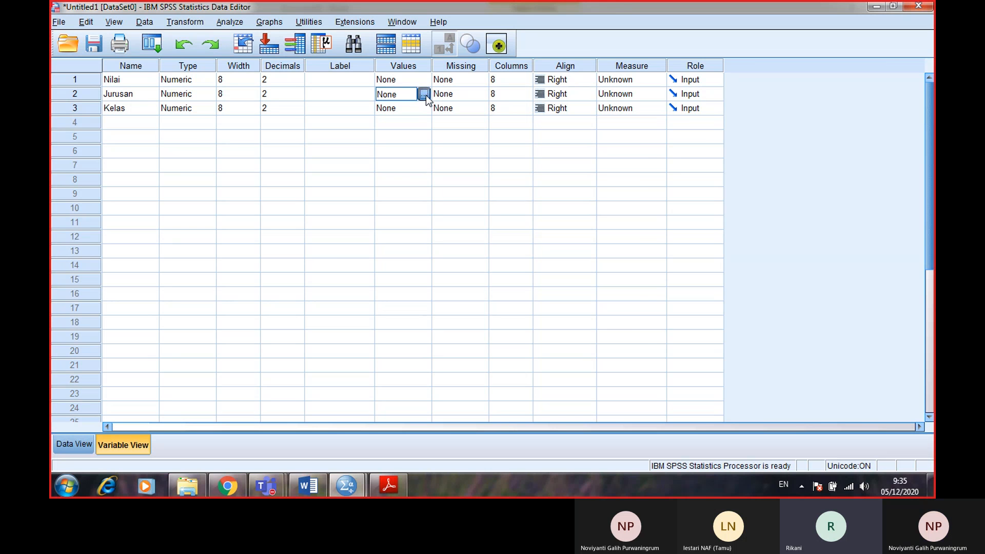
left_click(424, 94)
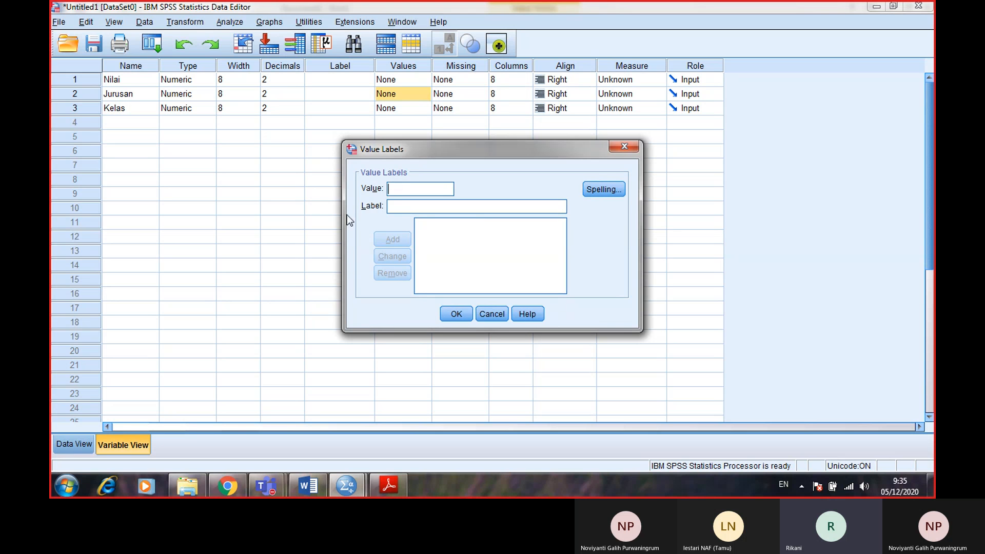
type("1")
left_click(416, 206)
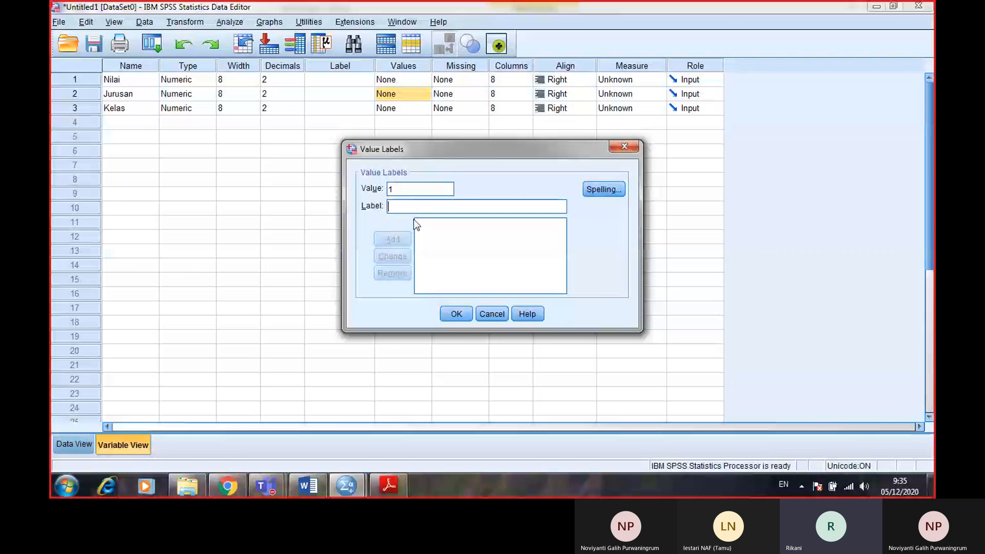
type("Akun")
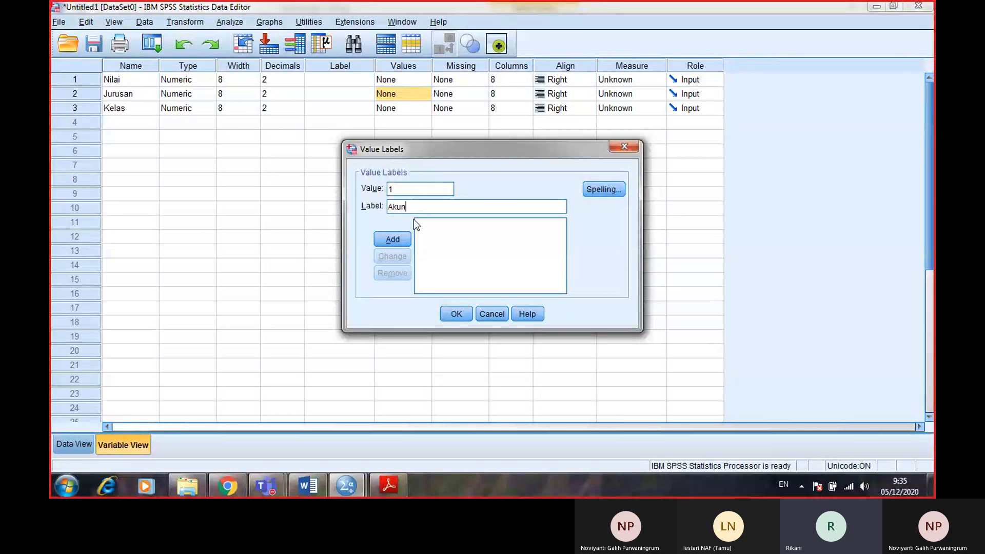
type("tansi")
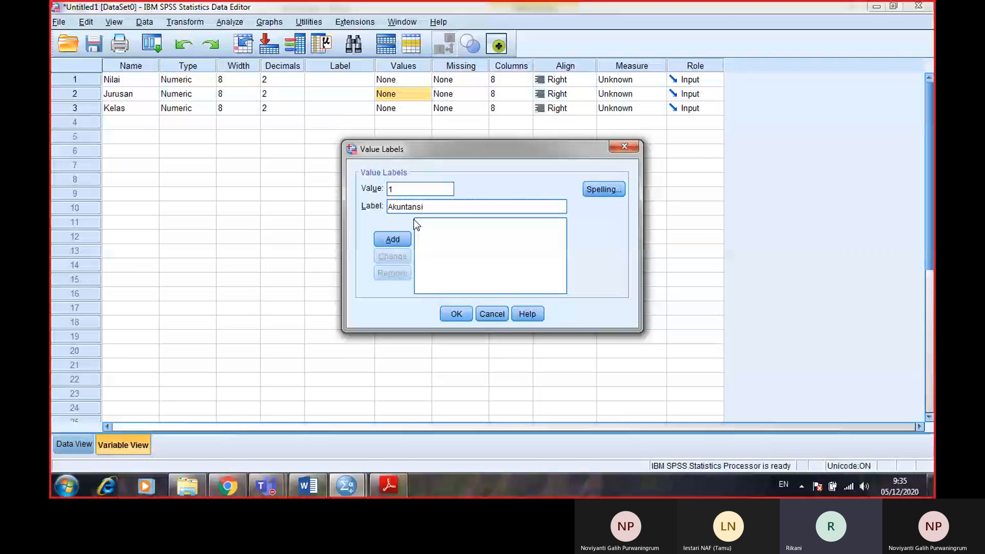
left_click(391, 240)
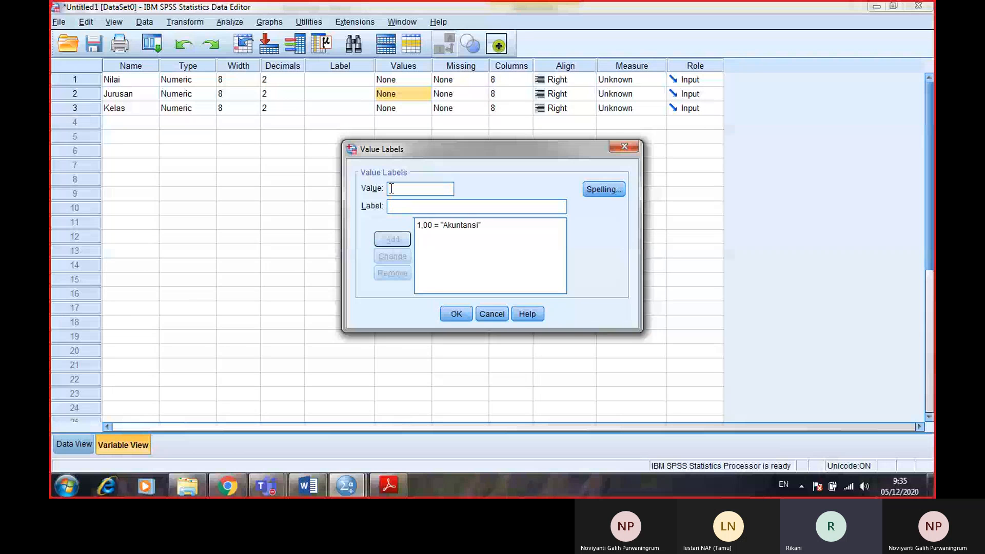
Step: Add the label Manajemen for value 2 of the Jurusan variable
left_click(390, 189)
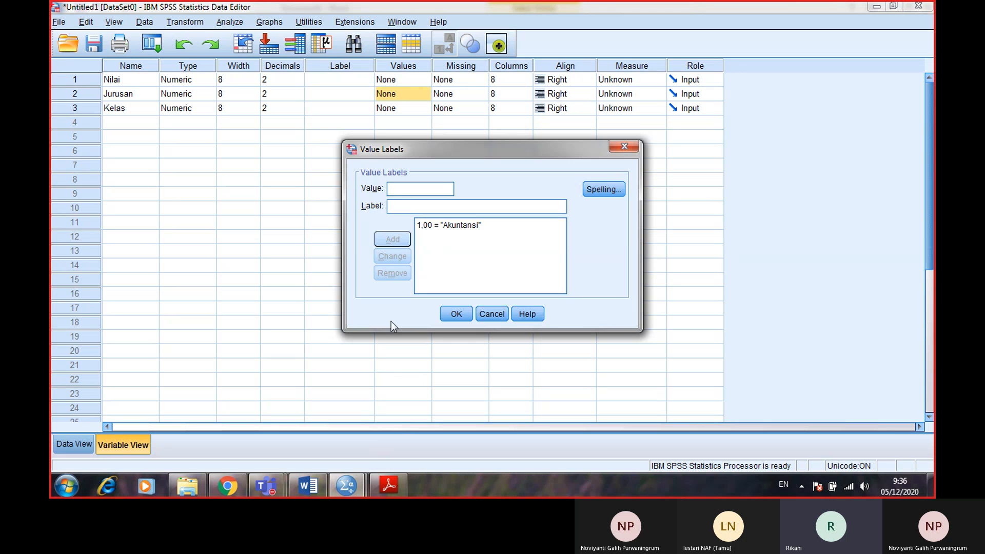
type("2")
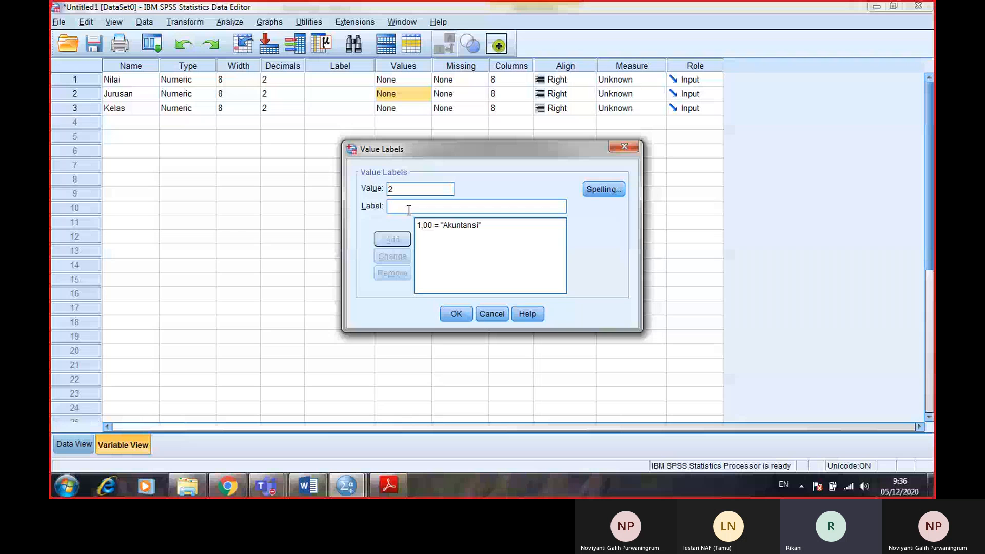
type("m")
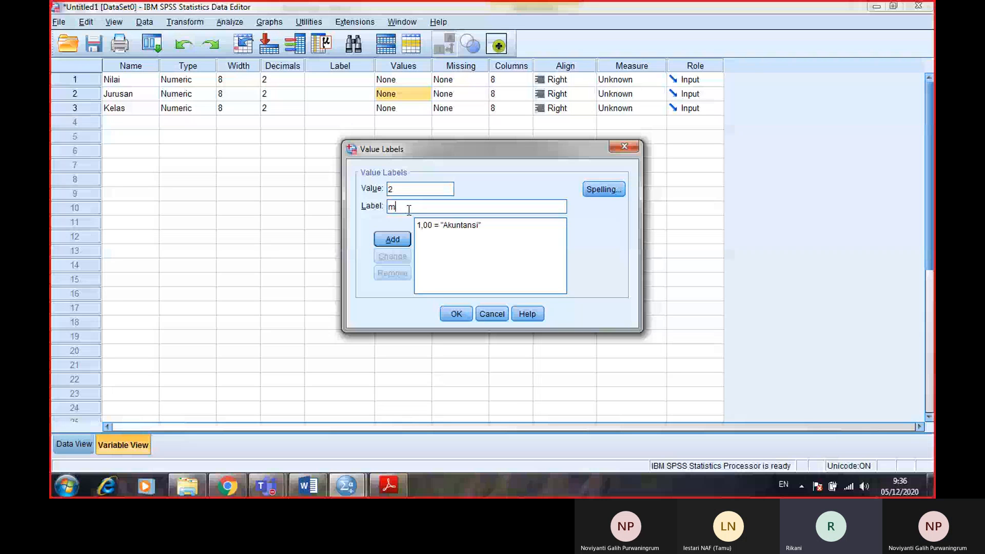
type("anajemen")
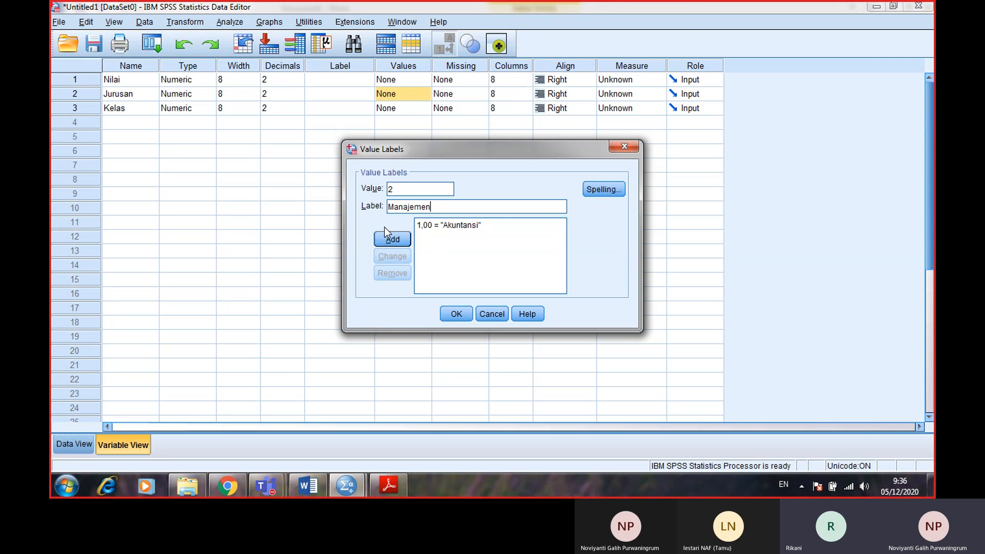
left_click(391, 243)
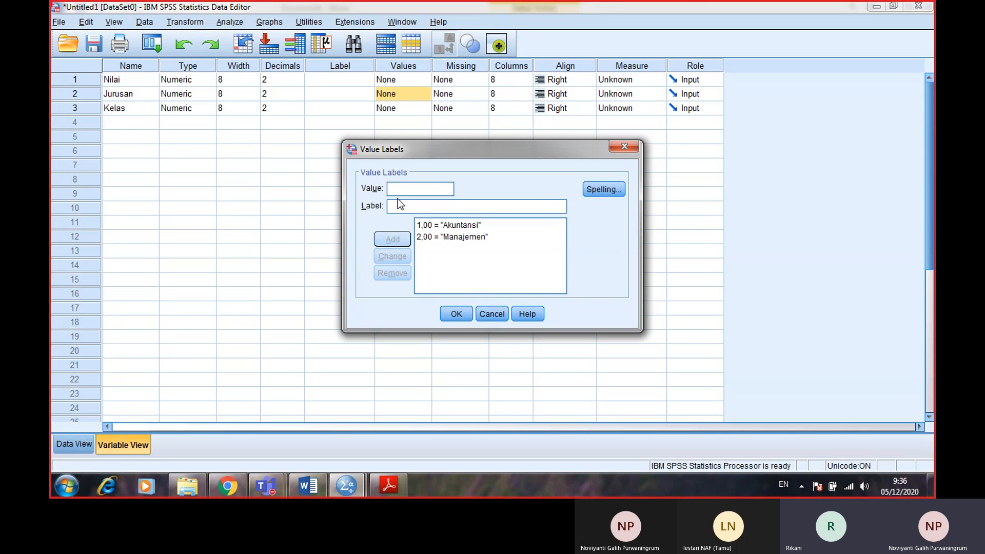
Step: Add the label Bisnis for value 3 of the Jurusan variable
type("3")
left_click(399, 205)
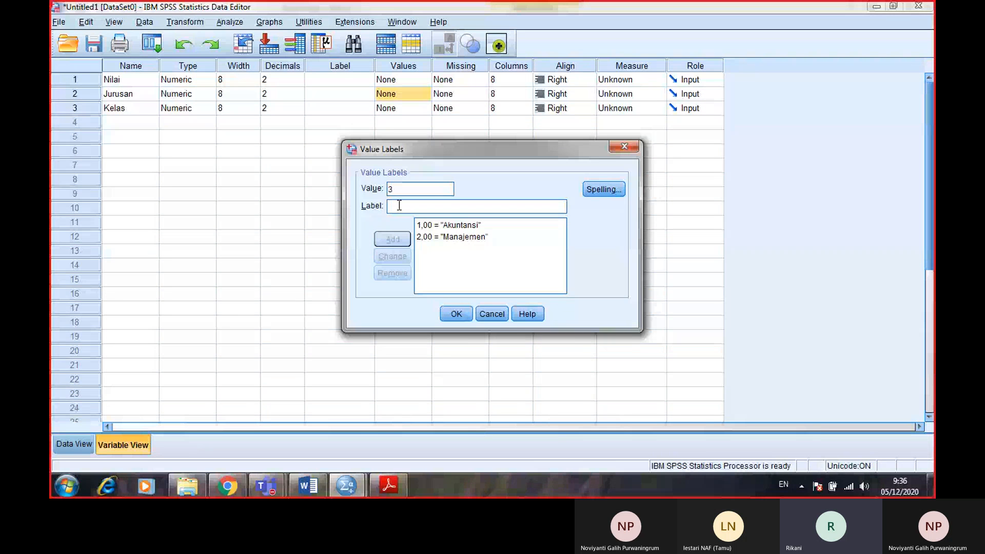
type("Bisnis")
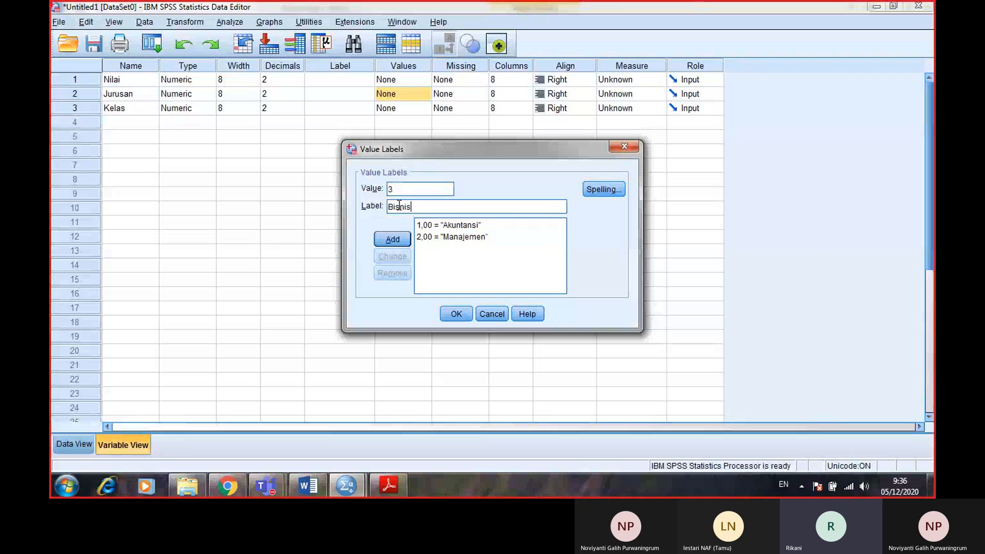
left_click(392, 239)
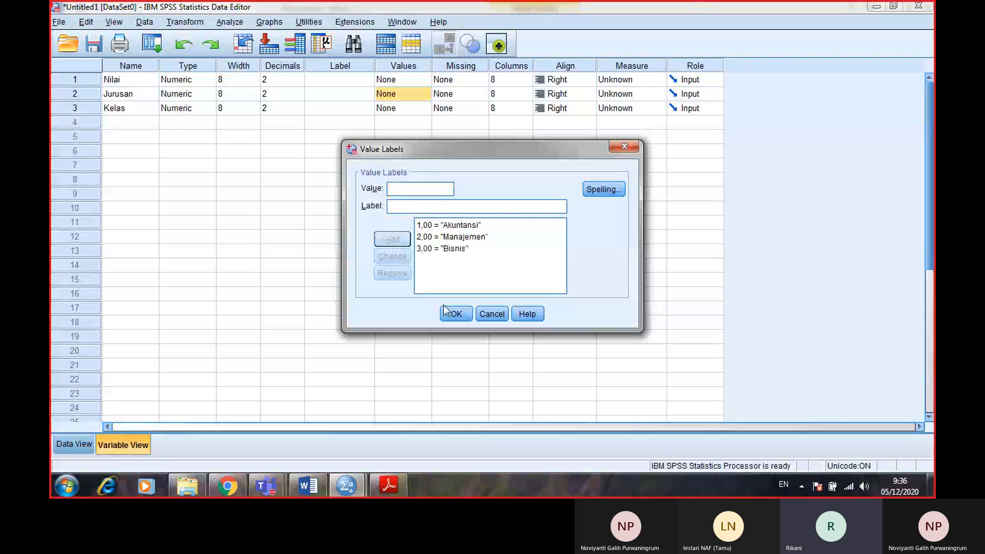
Step: Accept the Jurusan value labels and add the label Reg Pagi for value 1 of the Kelas variable
left_click(451, 314)
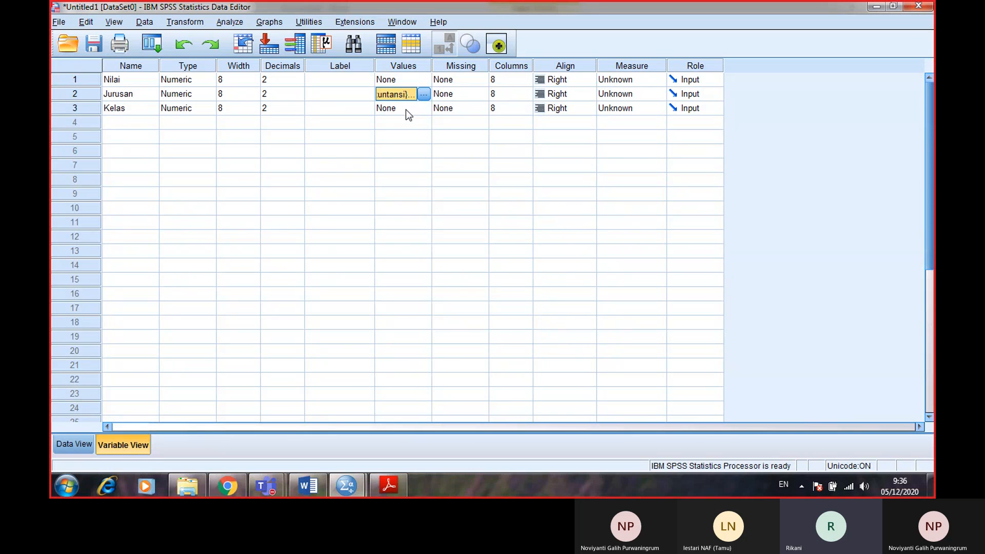
left_click(422, 109)
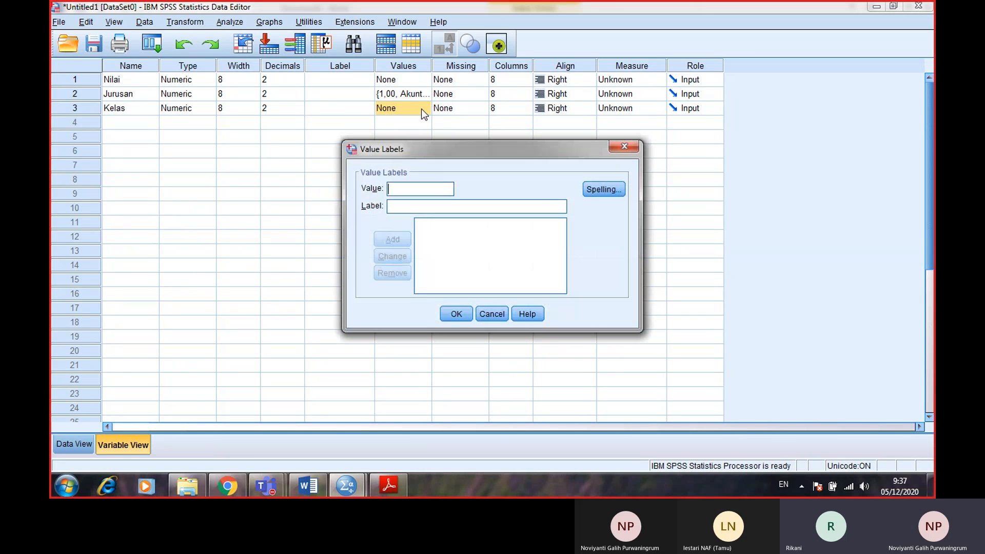
left_click(416, 189)
type("1")
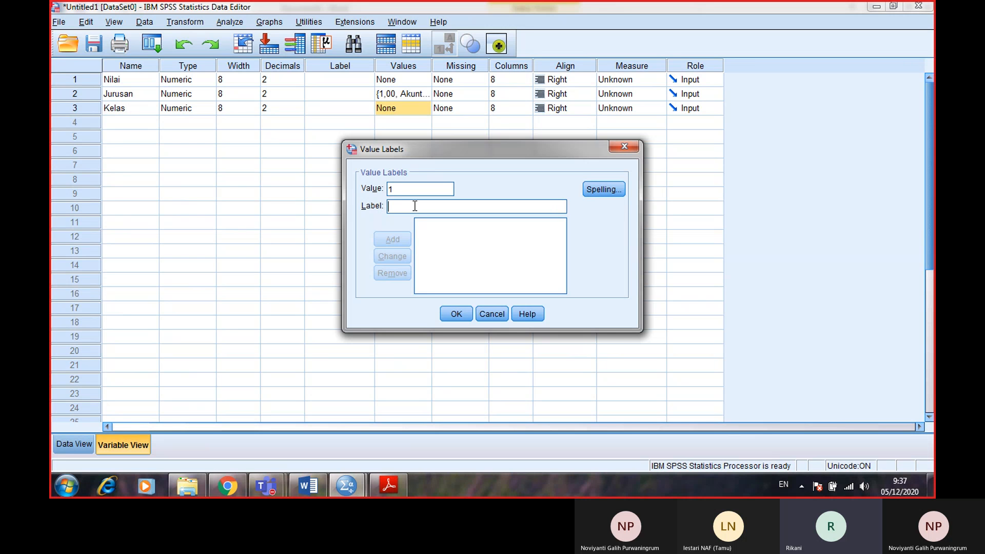
type("Regu")
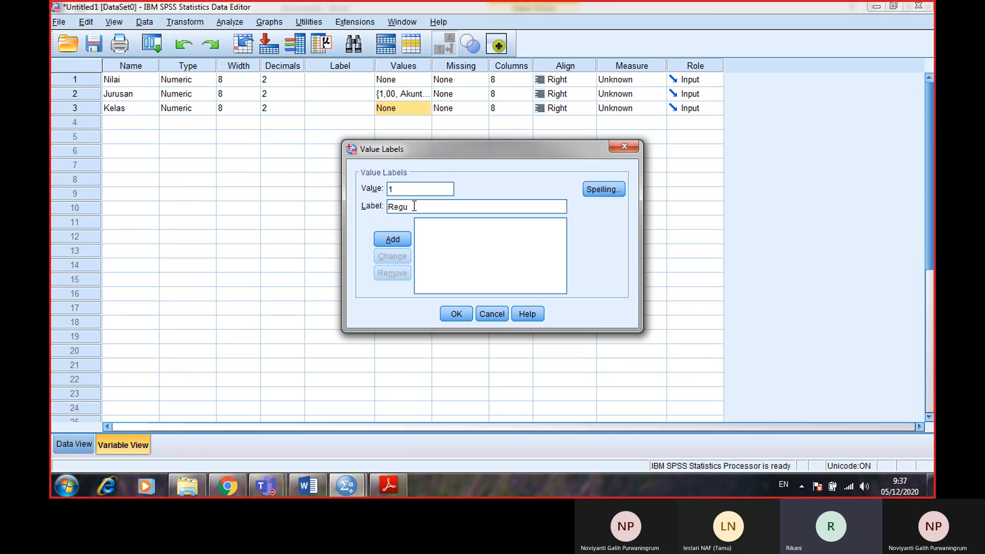
key("BackSpace")
type("Pagi")
left_click(393, 239)
Step: Add the label Reg Sore for value 2 of the Kelas variable
type("2")
left_click(400, 205)
type("Reg")
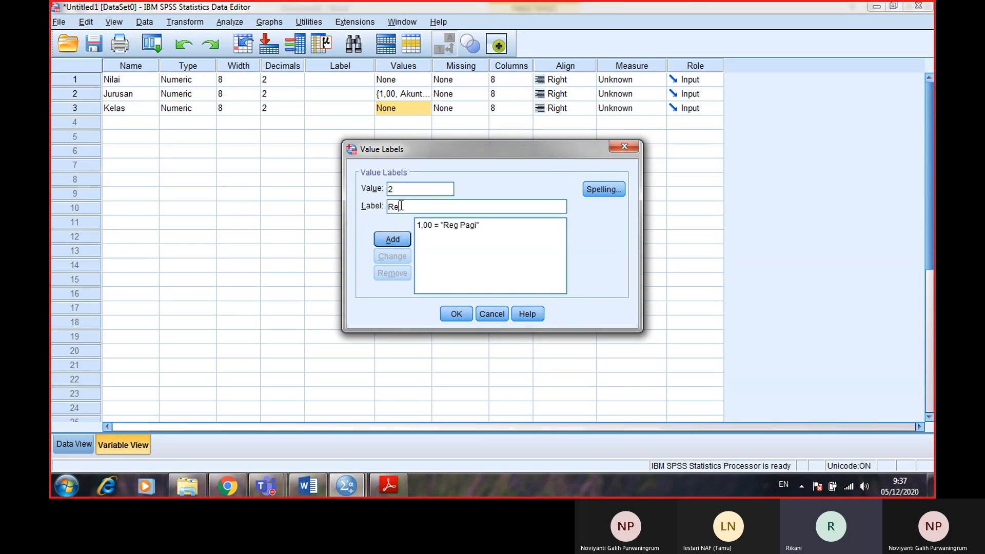
type(" Sore")
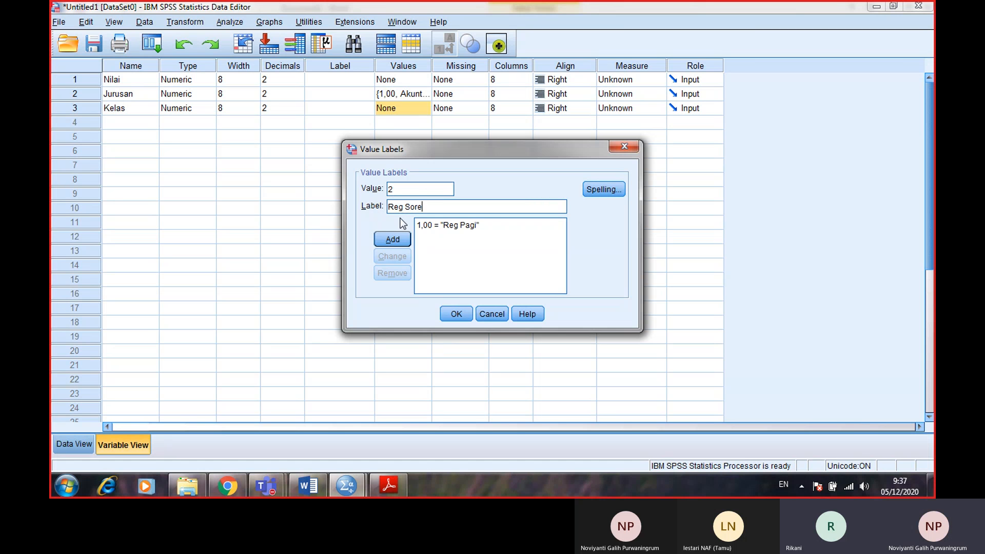
left_click(402, 241)
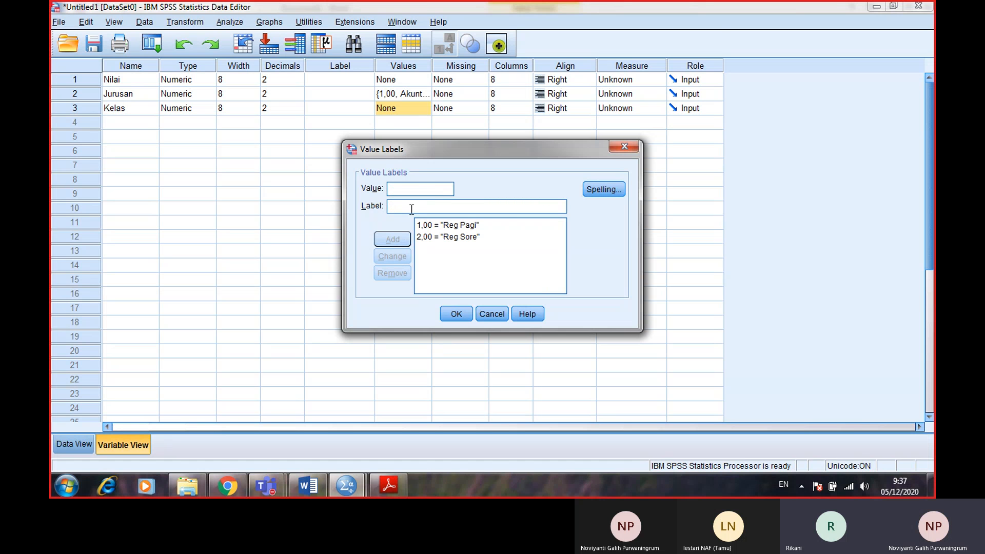
Step: Add the label Intensif for value 3 of the Kelas variable and accept its value labels
type("3")
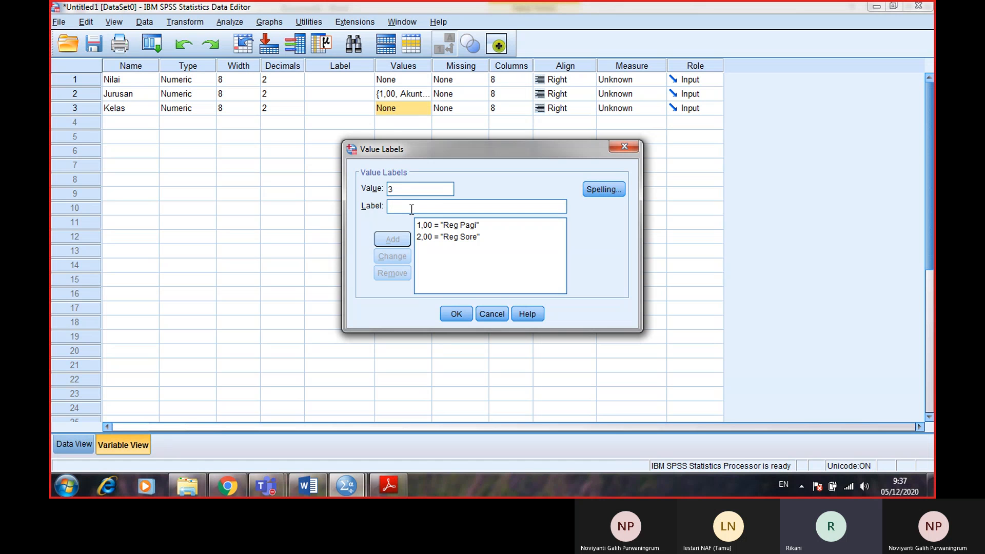
left_click(412, 207)
type("Intens")
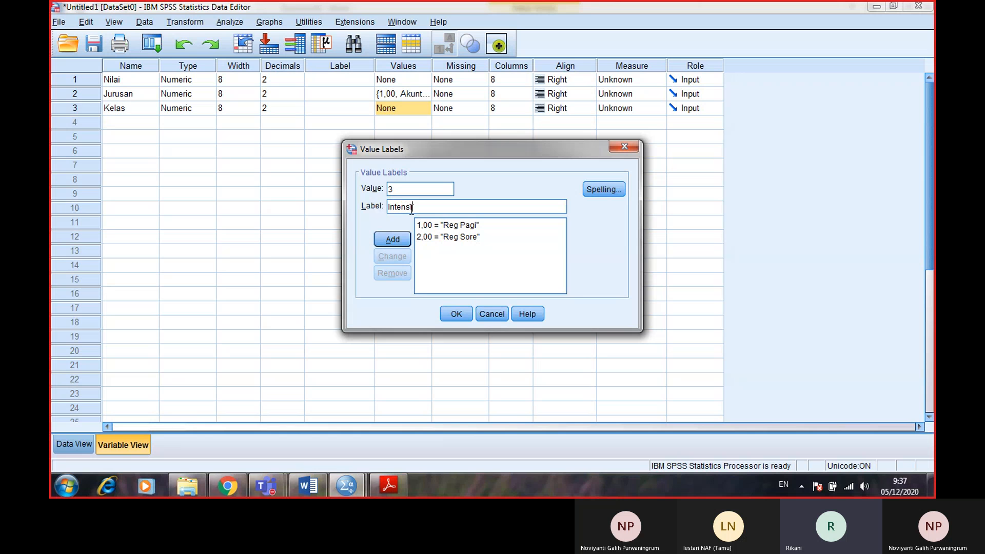
type("if")
left_click(405, 239)
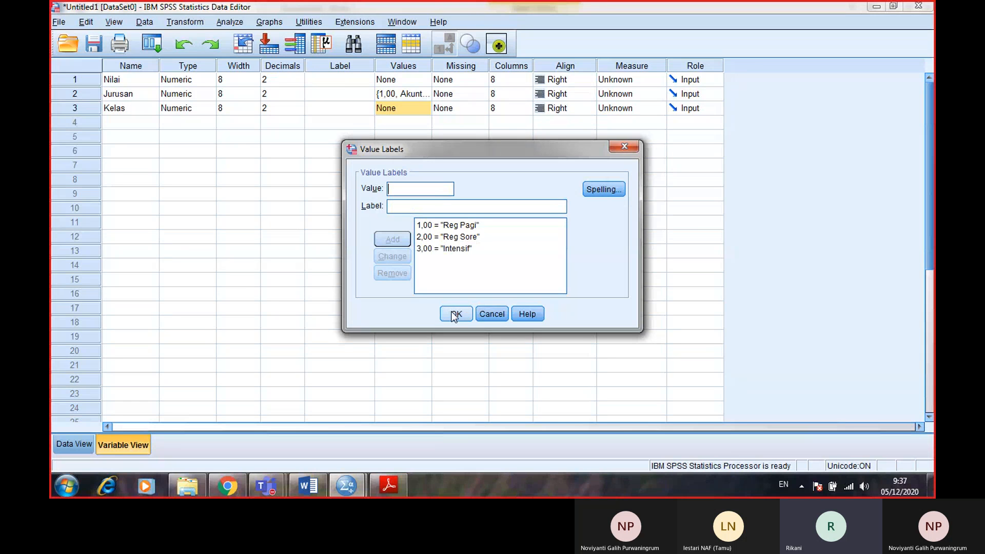
left_click(454, 313)
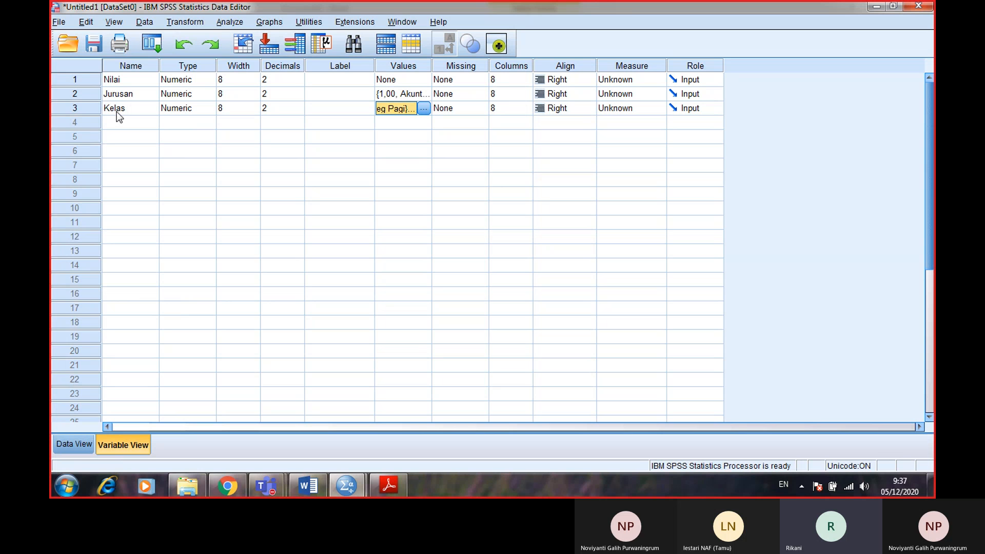
Step: Set up a univariate general linear model with Nilai as dependent variable and Jurusan and Kelas as fixed factors
left_click(222, 24)
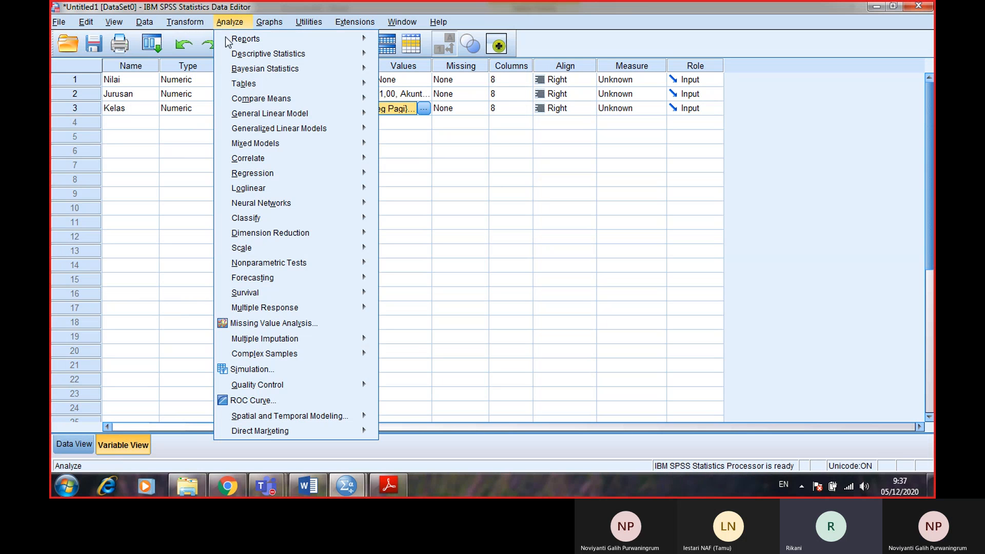
mouse_move(256, 114)
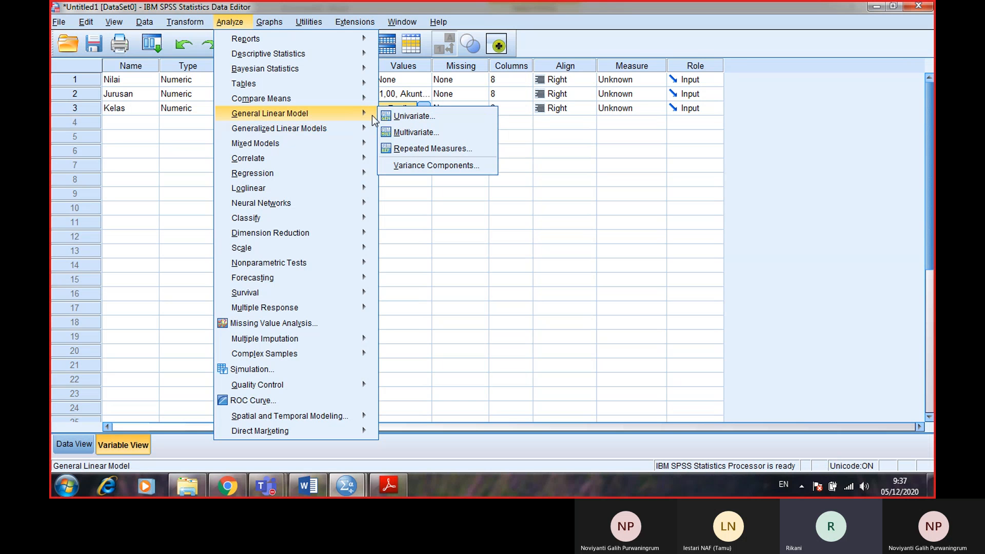
left_click(387, 118)
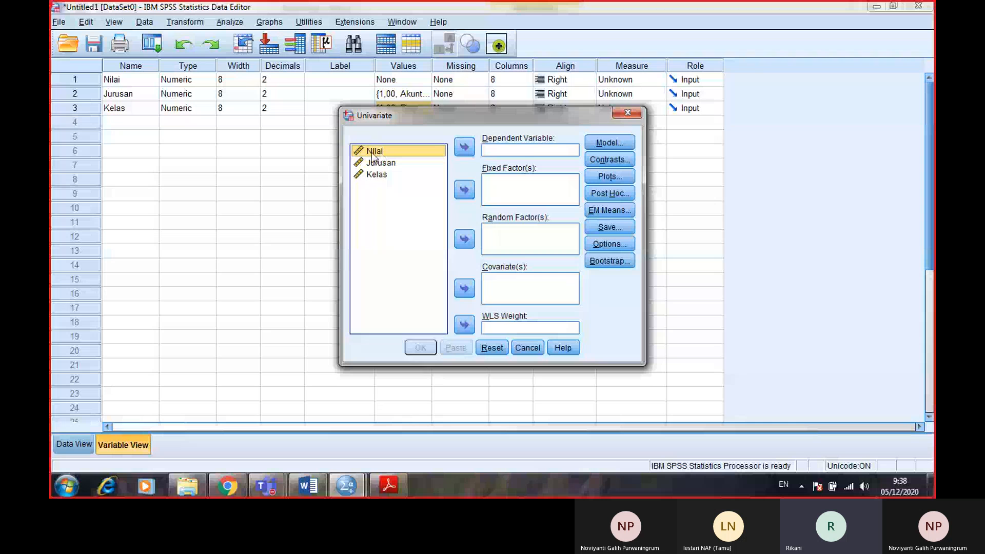
left_click_drag(389, 157, 492, 151)
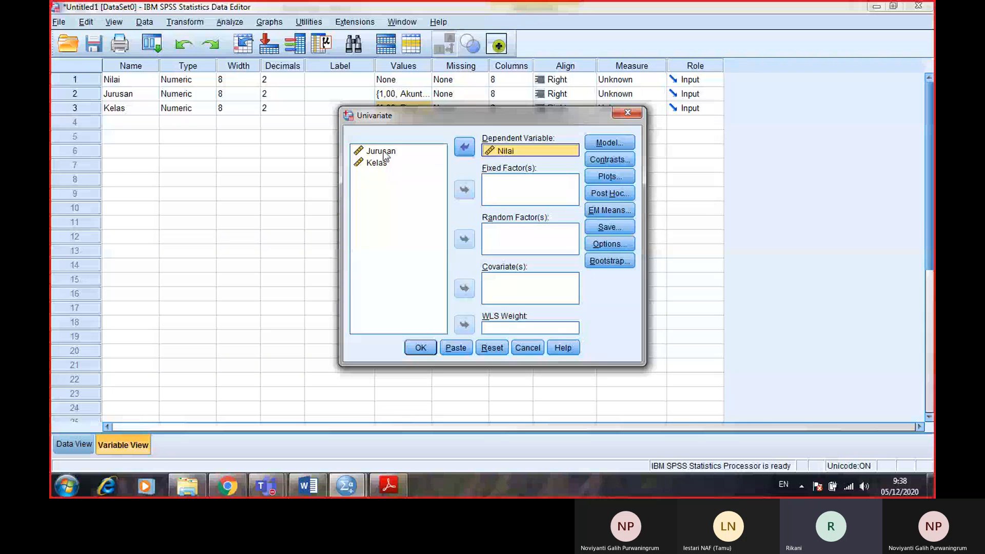
left_click_drag(398, 150, 494, 185)
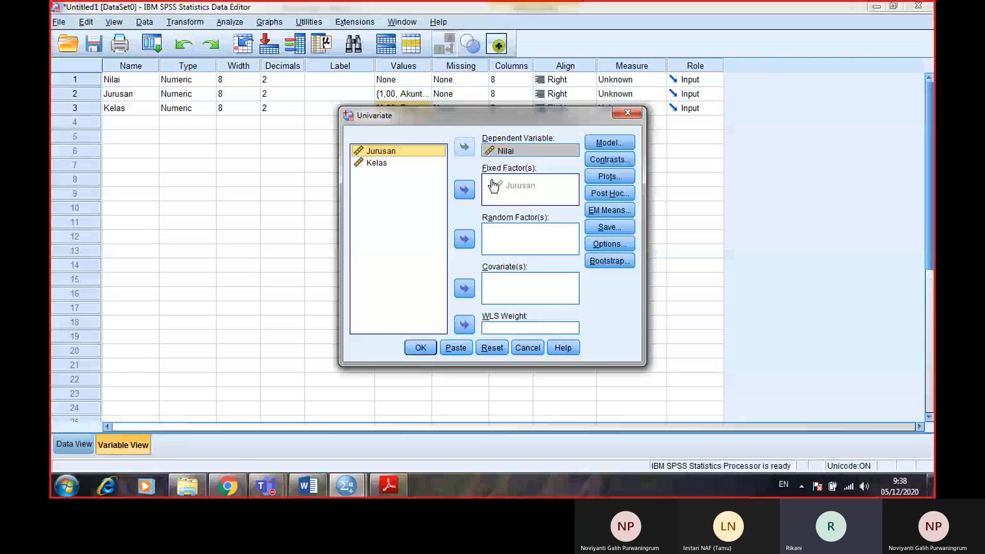
left_click_drag(494, 185, 493, 186)
left_click_drag(377, 150, 497, 192)
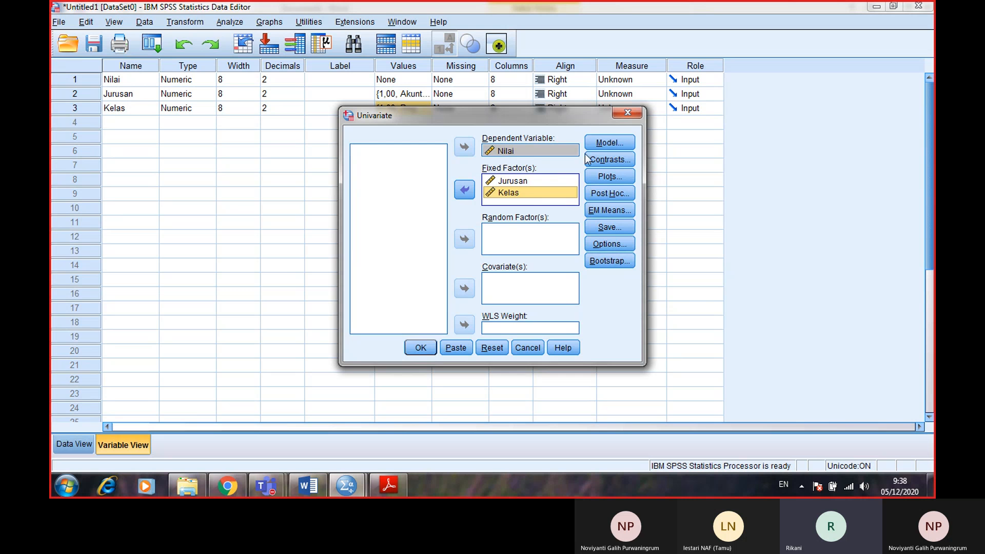
Step: Exclude the intercept from the full factorial model and run the univariate analysis
left_click(597, 143)
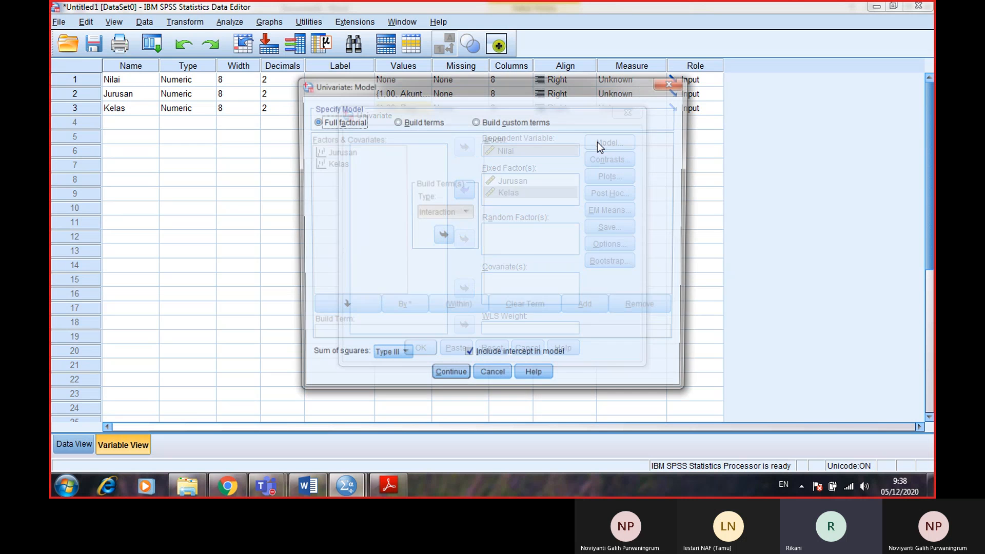
left_click(467, 358)
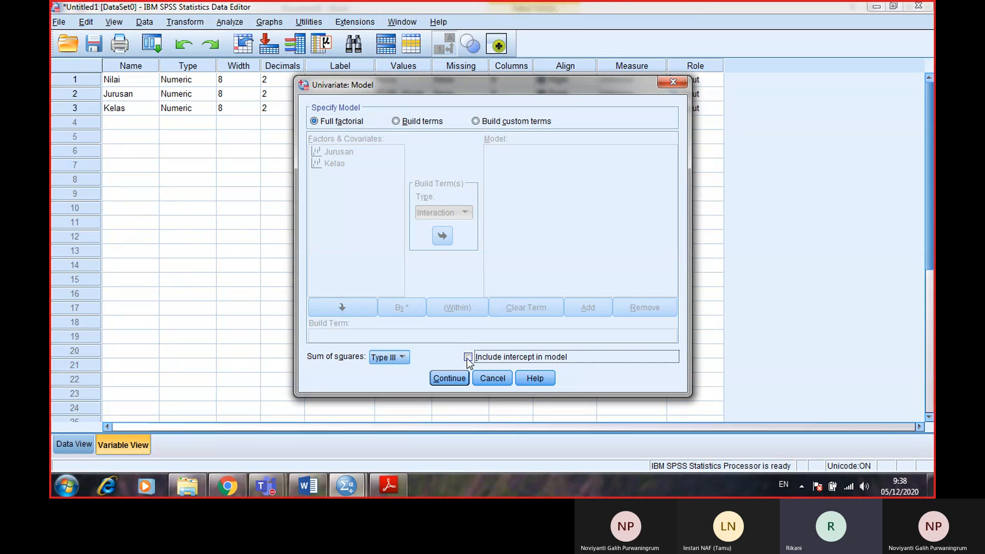
left_click(448, 378)
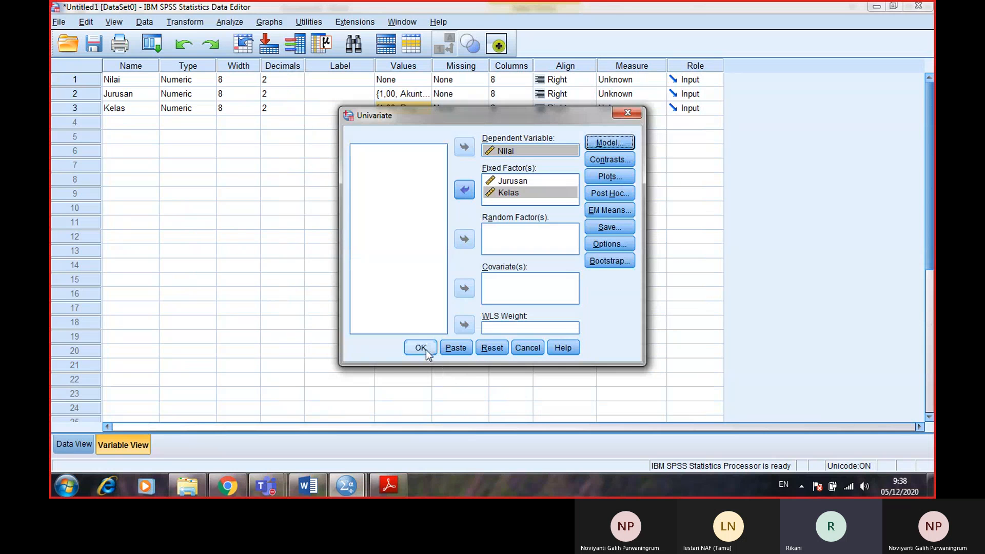
left_click(420, 348)
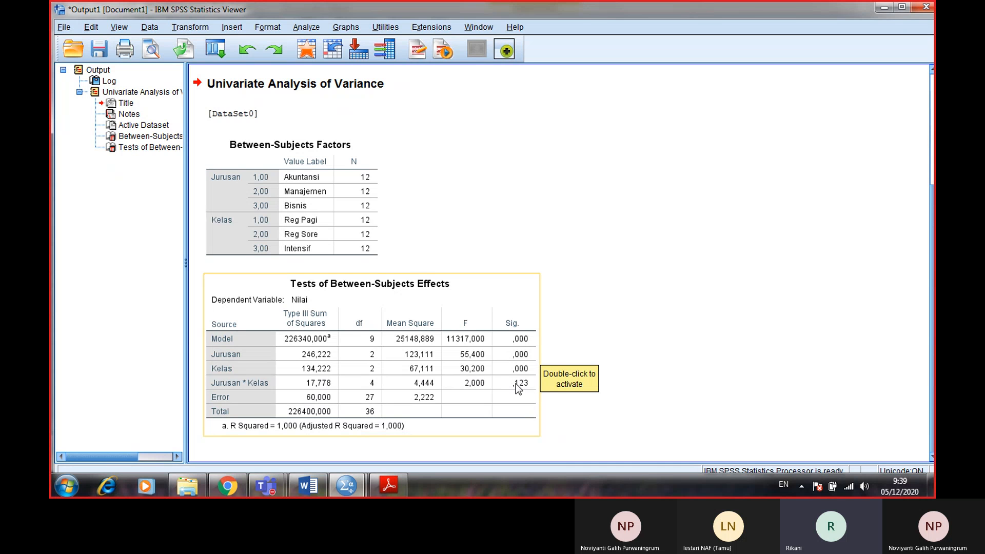
Step: Switch to the Microsoft Teams meeting window, dismiss the recording notice and open the additional meeting actions
mouse_move(390, 482)
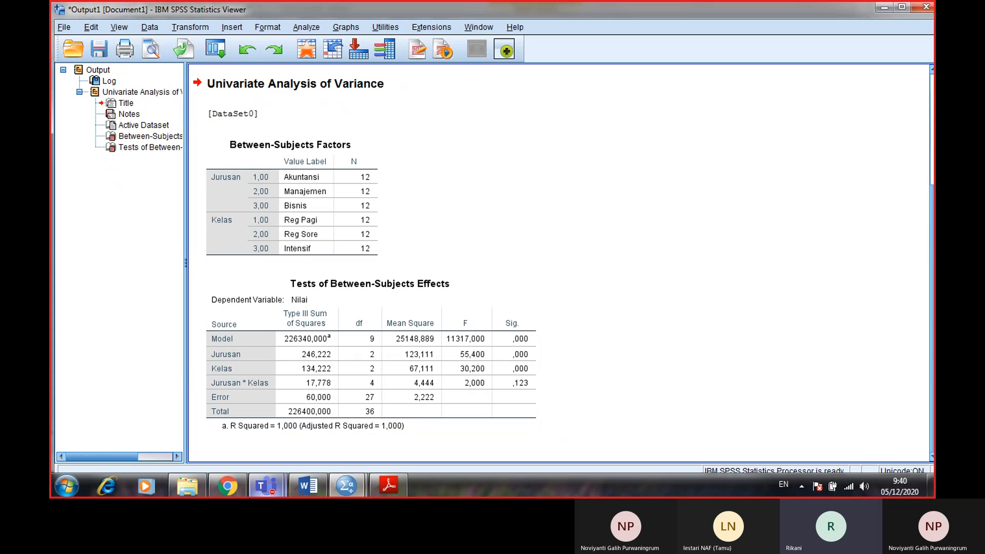
mouse_move(266, 486)
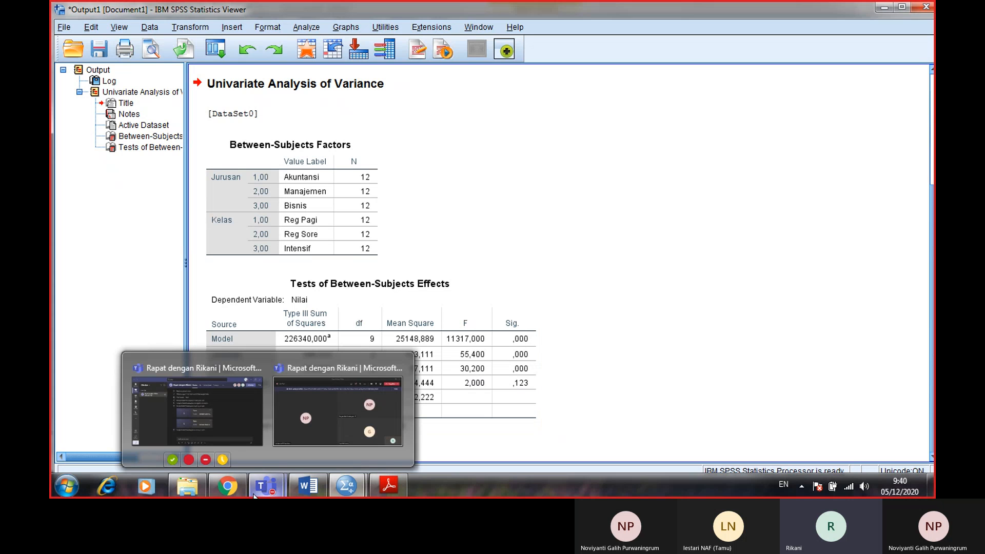
left_click(319, 418)
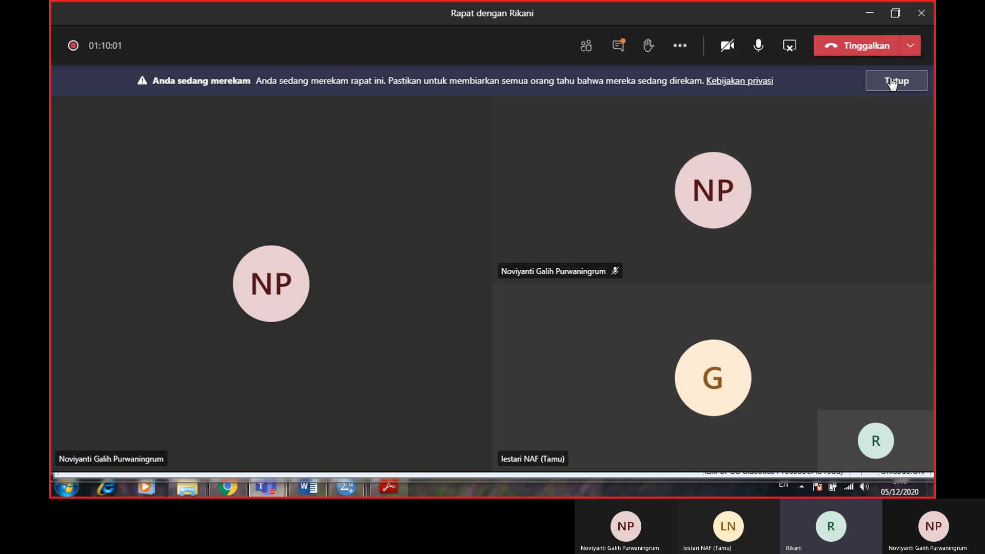
left_click(892, 82)
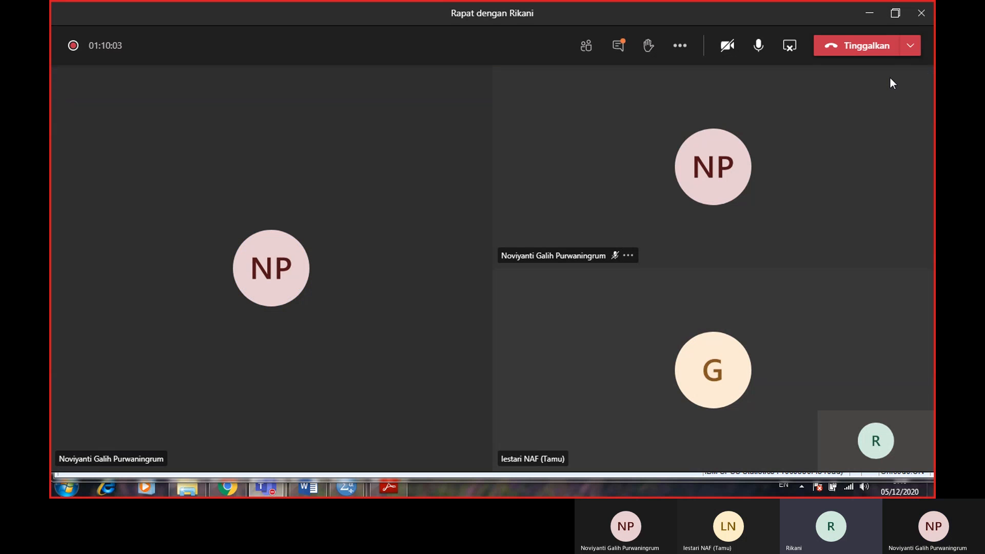
left_click(678, 48)
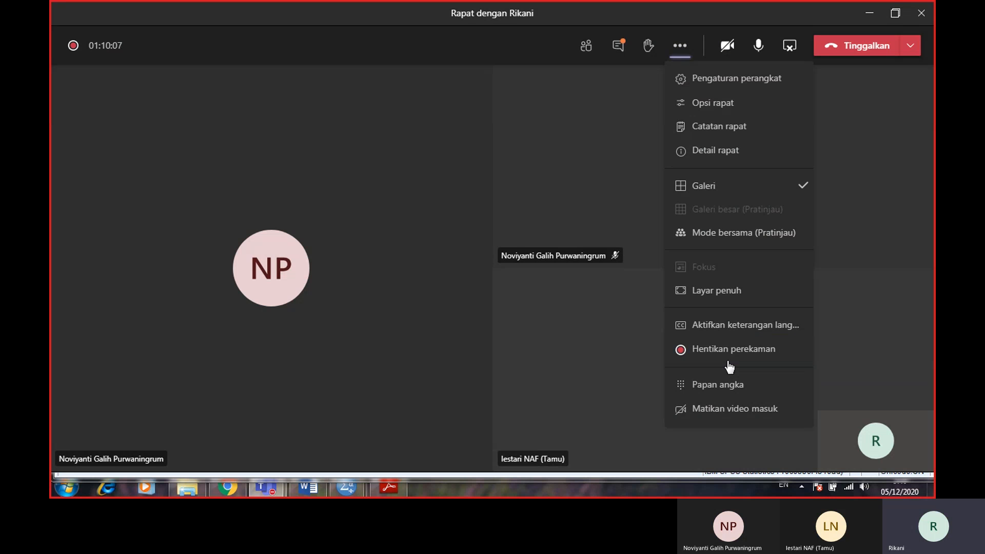